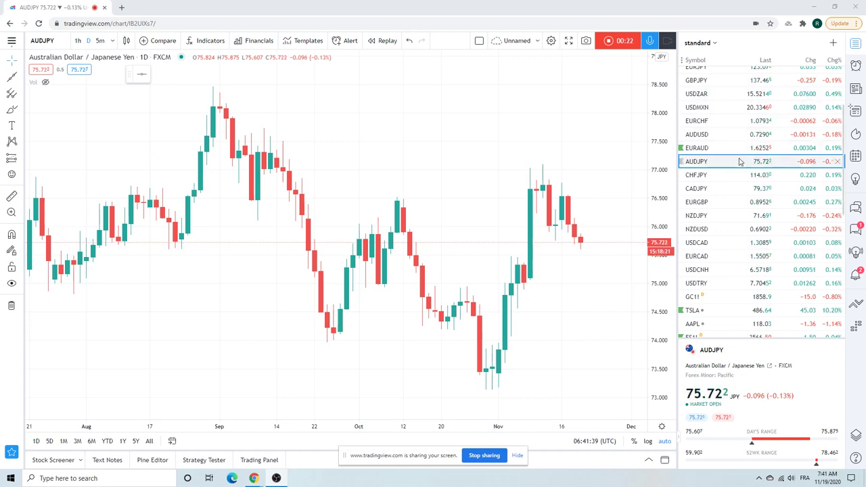
Step: Load the S&P 500 E-mini Futures (ES1!) chart from the watchlist
scroll(739, 161, "down", 1)
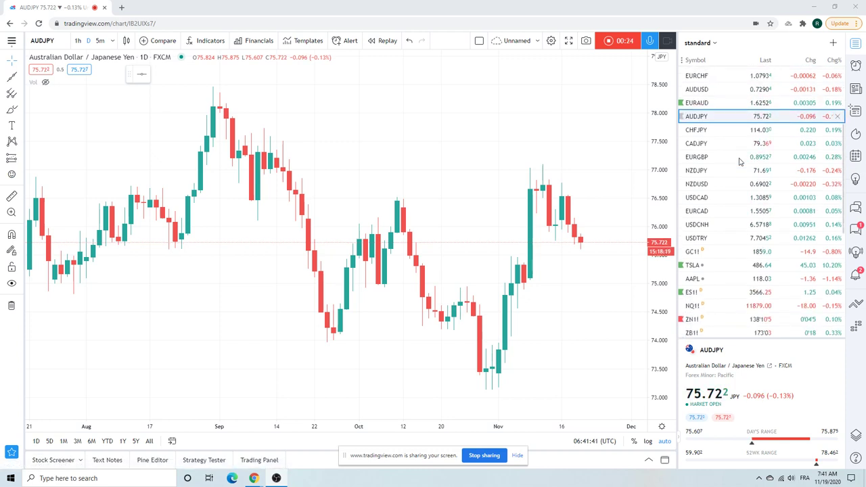
scroll(740, 161, "down", 1)
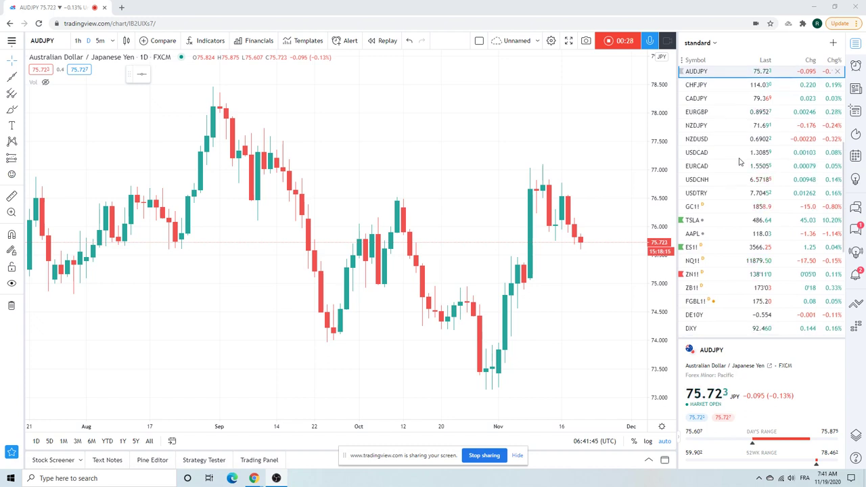
scroll(740, 161, "up", 3)
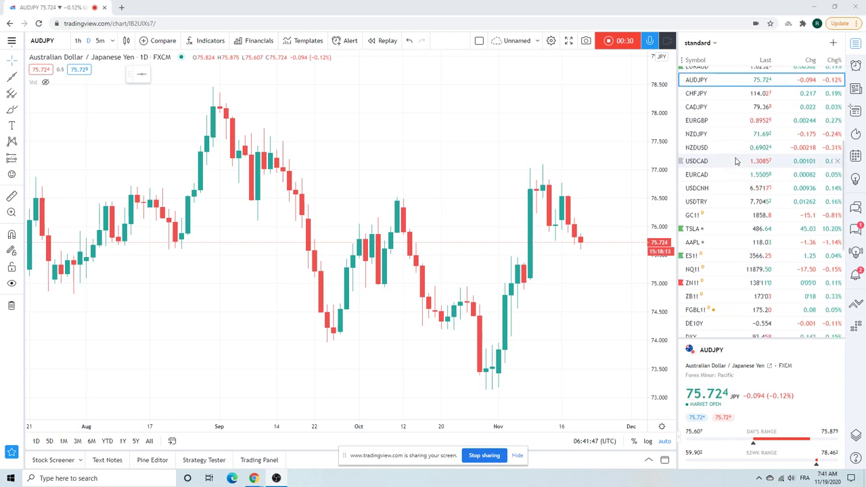
scroll(711, 204, "down", 2)
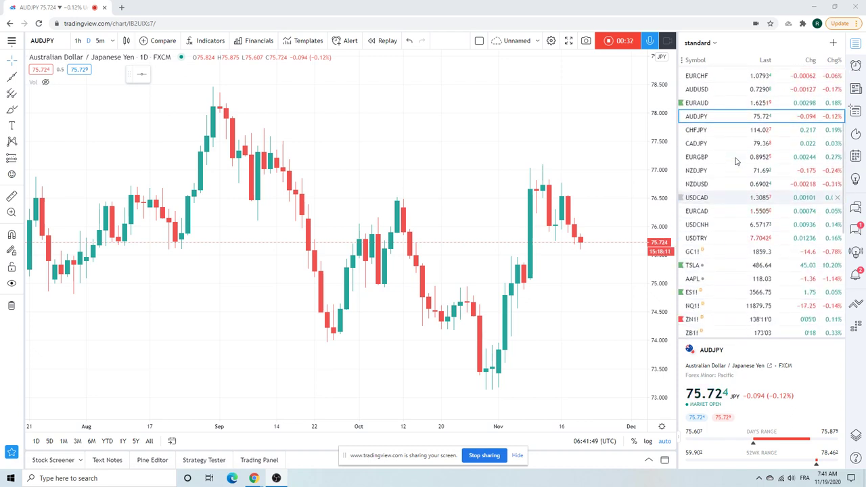
scroll(711, 230, "down", 1)
left_click(711, 247)
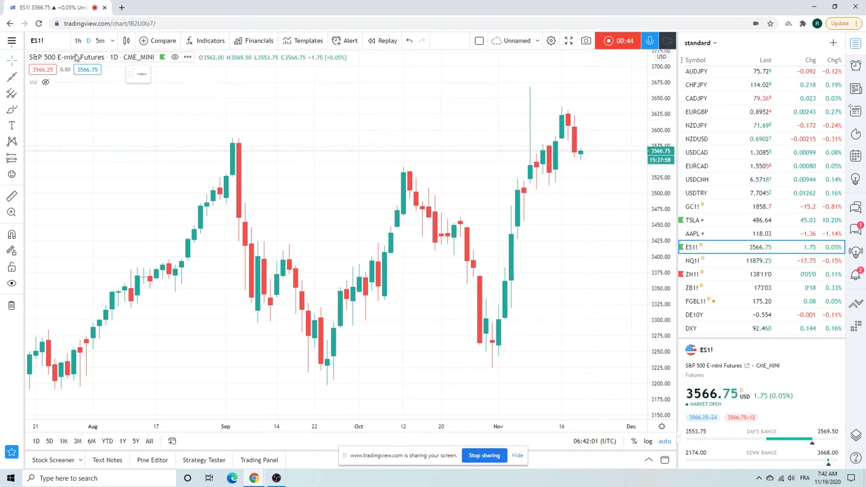
Step: Set ES1! to 1-hour candles, zoom out, then load Gold Futures (GC1!)
left_click(112, 43)
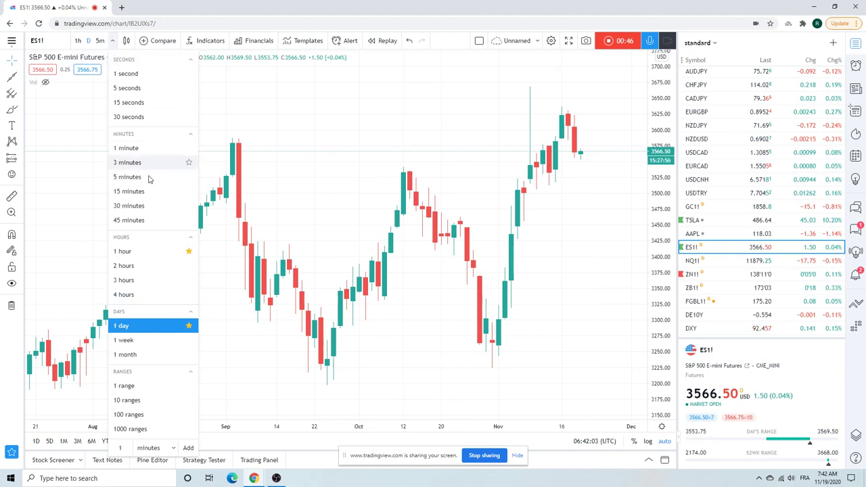
left_click(152, 251)
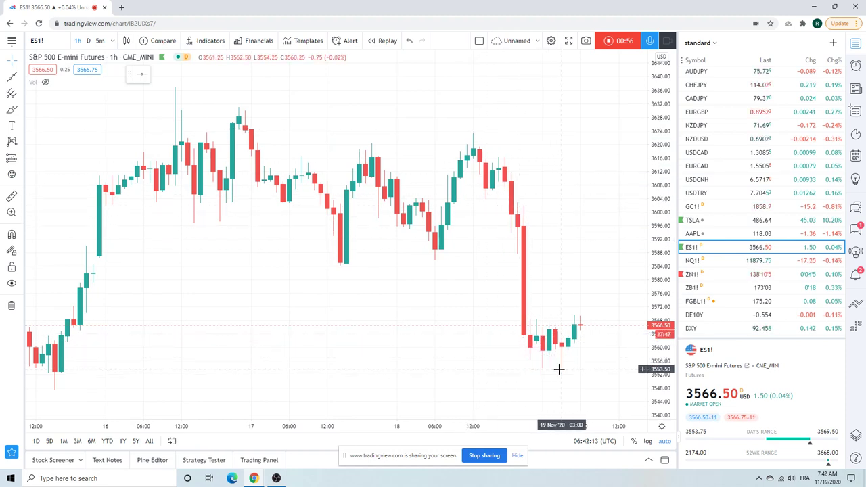
scroll(546, 244, "down", 3)
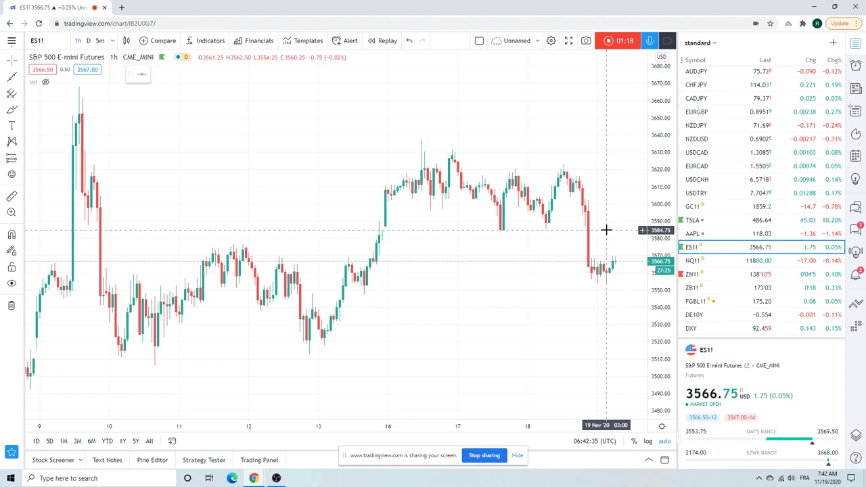
left_click(711, 207)
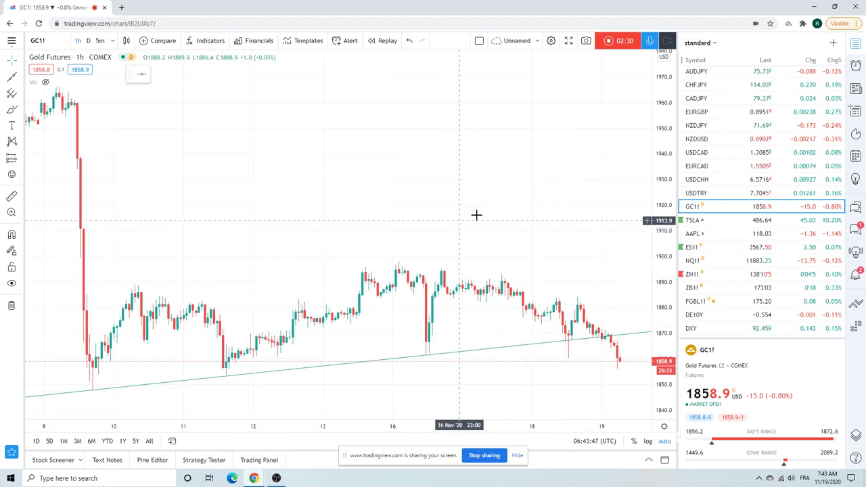
Step: Load the U.S. Dollar / Turkish Lira (USDTRY) hourly chart from the watchlist
left_click(719, 194)
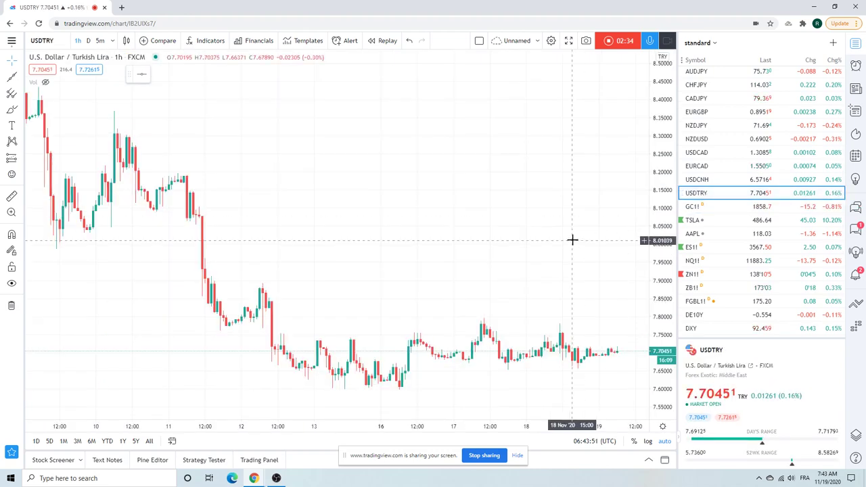
Step: Zoom out on USDTRY, then view the AUDUSD and AUDJPY hourly charts
scroll(573, 240, "down", 3)
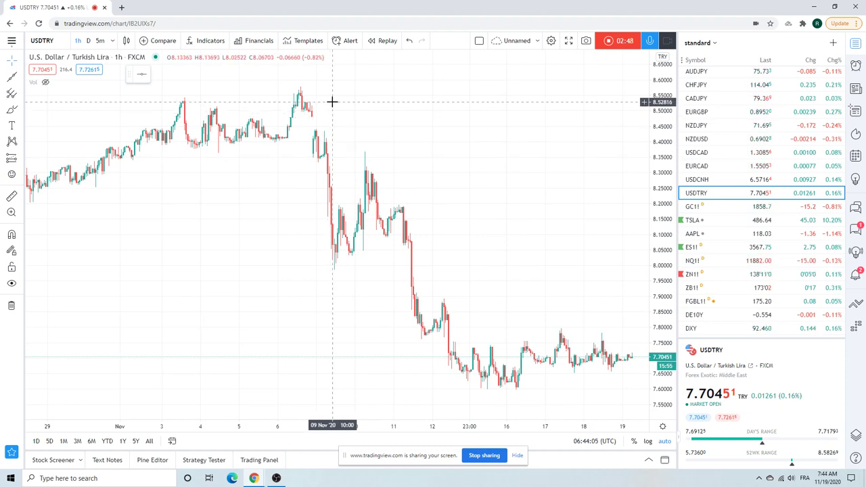
scroll(764, 212, "up", 2)
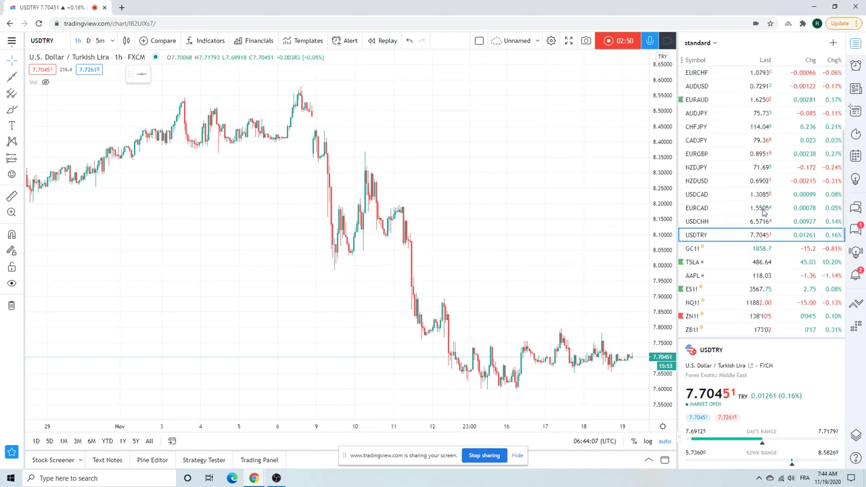
scroll(763, 212, "up", 2)
scroll(724, 214, "up", 2)
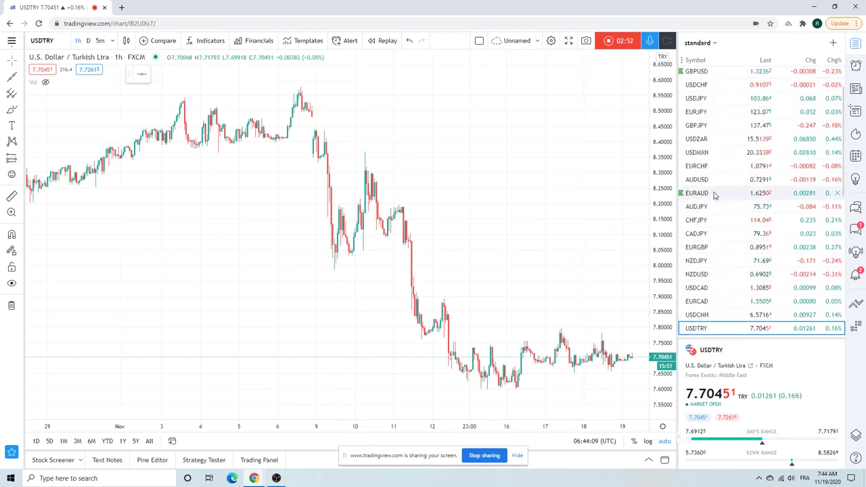
left_click(710, 180)
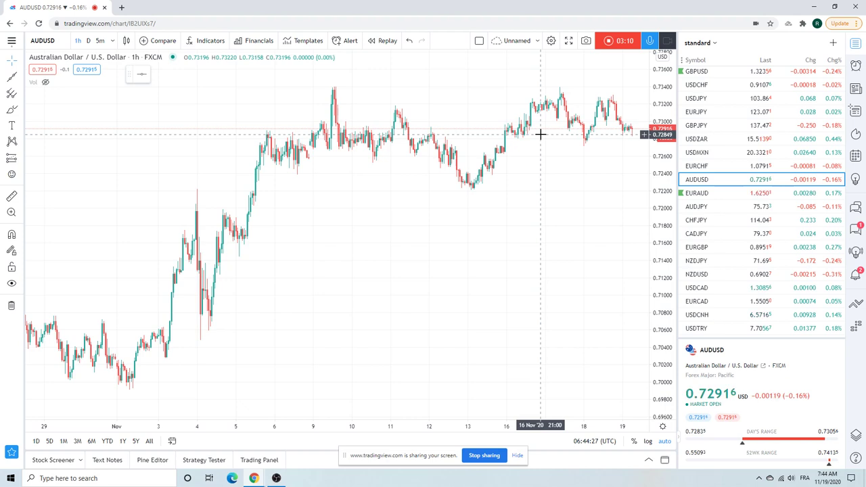
left_click(700, 208)
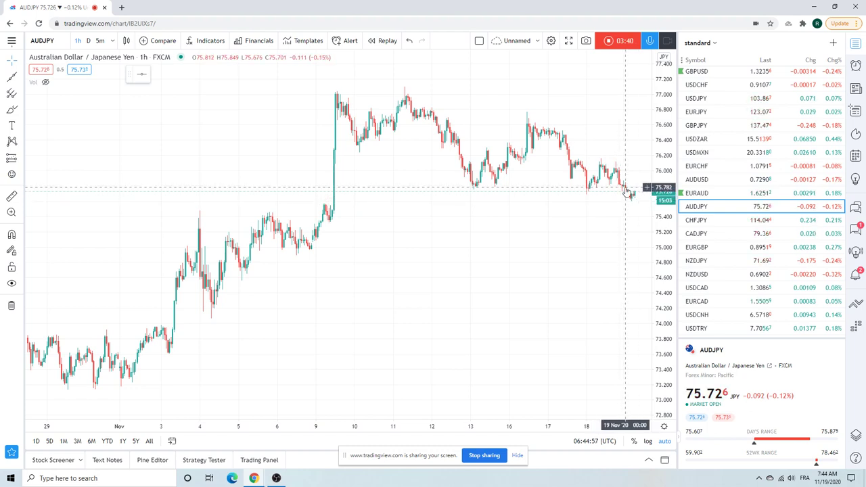
Step: Load the U.S. Dollar / South African Rand (USDZAR) hourly chart
left_click(697, 139)
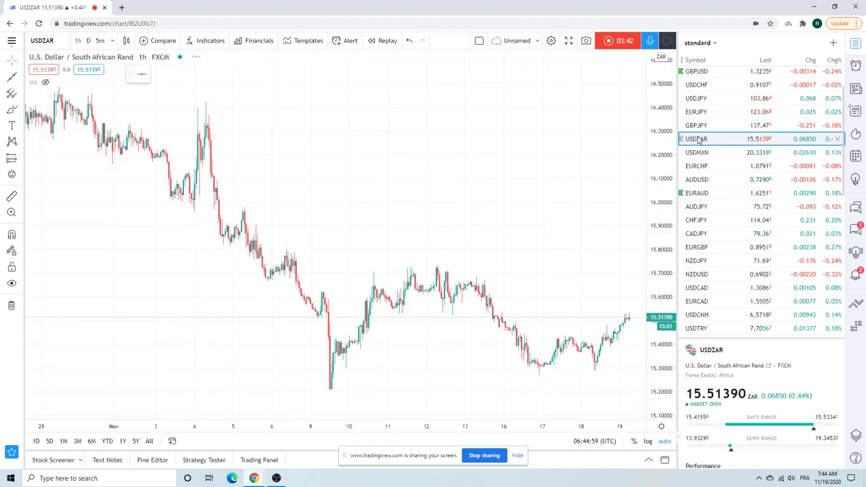
Step: Switch the USDZAR chart to daily (1D) candles and zoom in
left_click(88, 41)
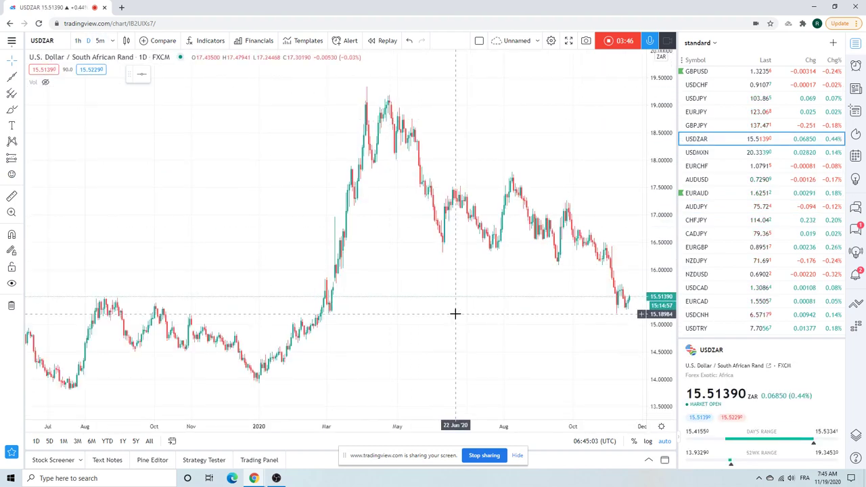
scroll(456, 314, "up", 3)
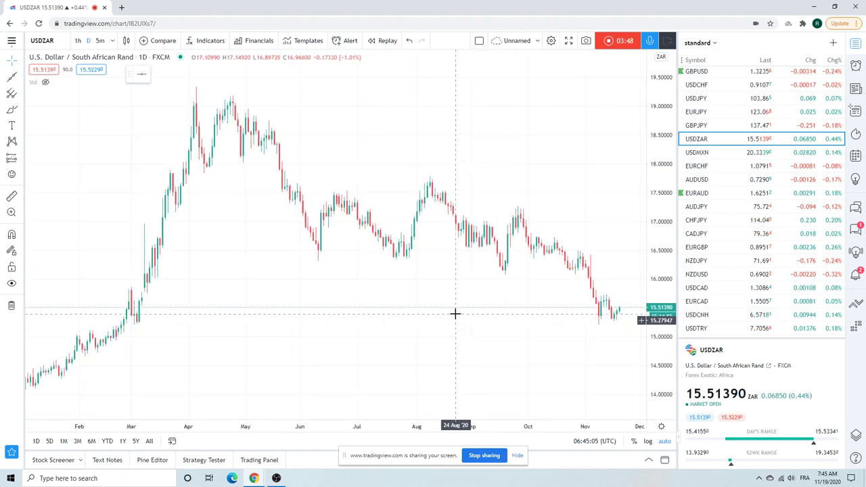
scroll(456, 313, "up", 2)
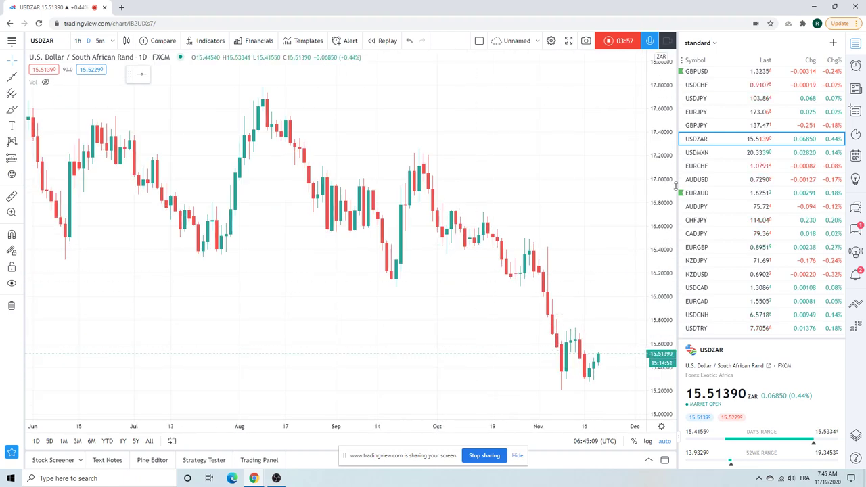
Step: Check the USDCHF daily chart, then move on to GBPUSD daily
left_click(703, 85)
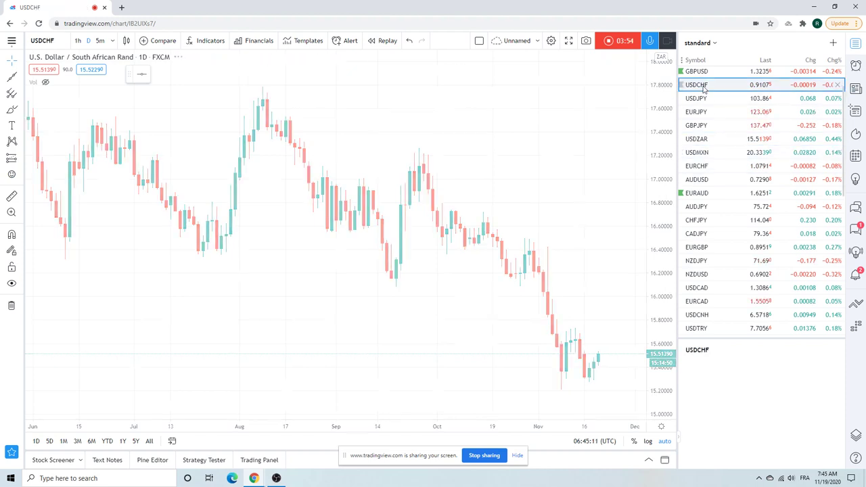
left_click(702, 75)
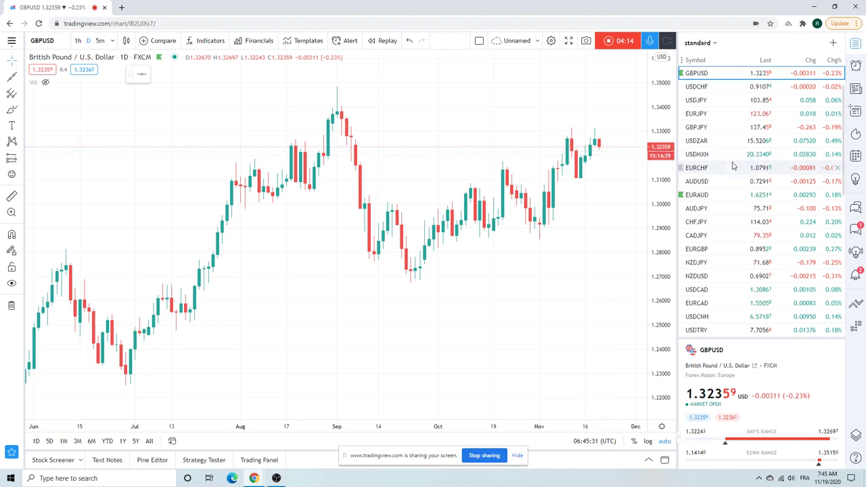
scroll(735, 164, "up", 1)
Step: Load the EURUSD daily chart and zoom out to early 2019 through November 2020
left_click(712, 103)
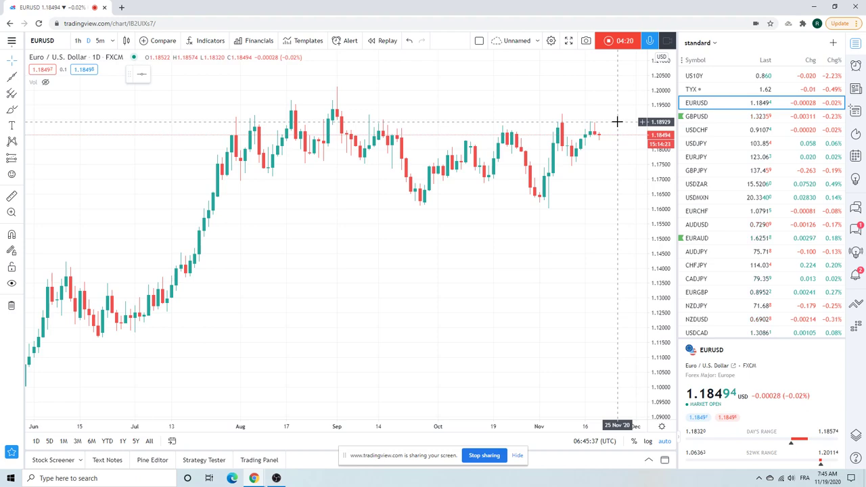
scroll(317, 174, "down", 1)
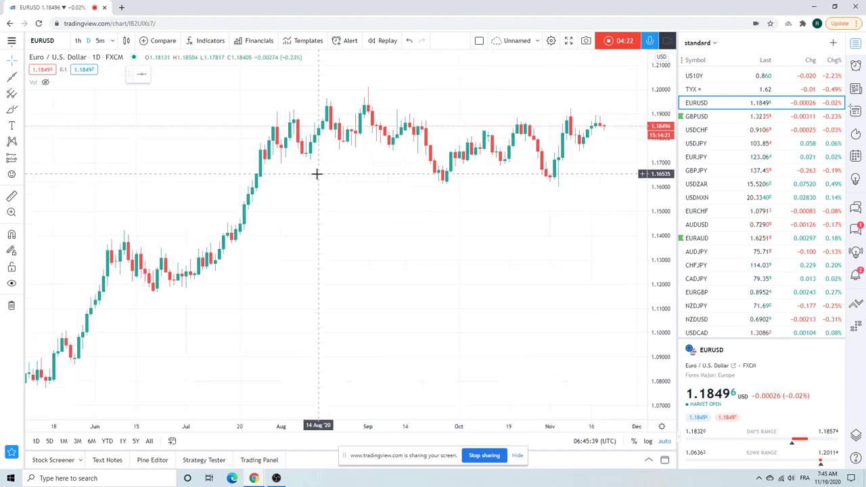
scroll(316, 174, "down", 2)
scroll(317, 174, "down", 1)
scroll(316, 174, "up", 1)
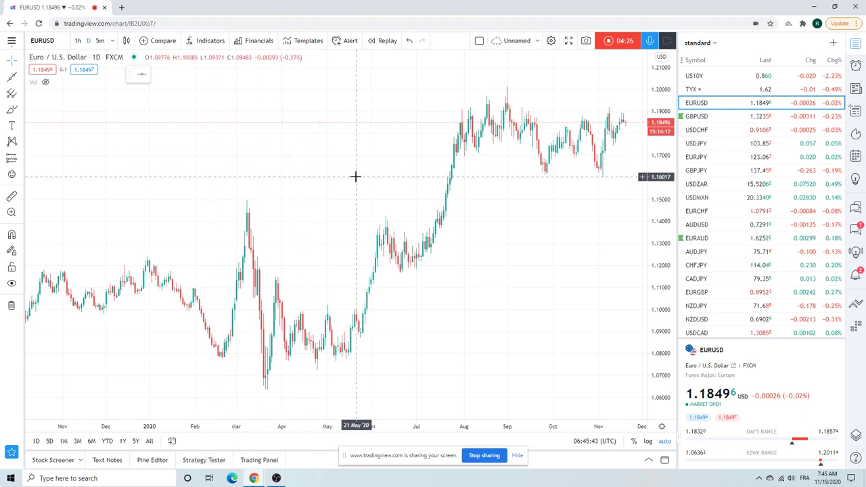
scroll(507, 136, "down", 2)
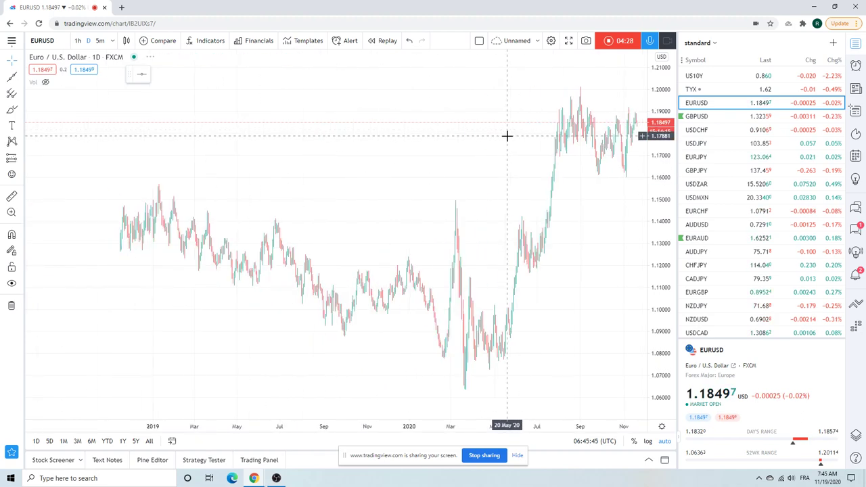
scroll(507, 136, "down", 1)
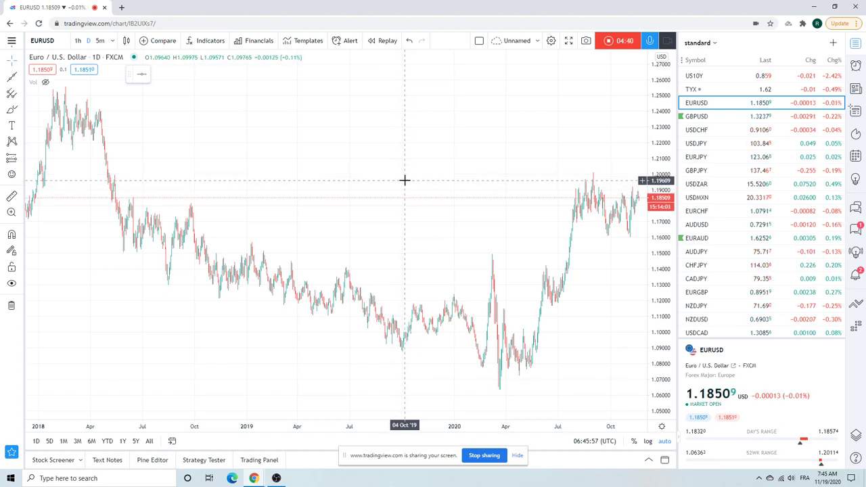
scroll(406, 169, "up", 3)
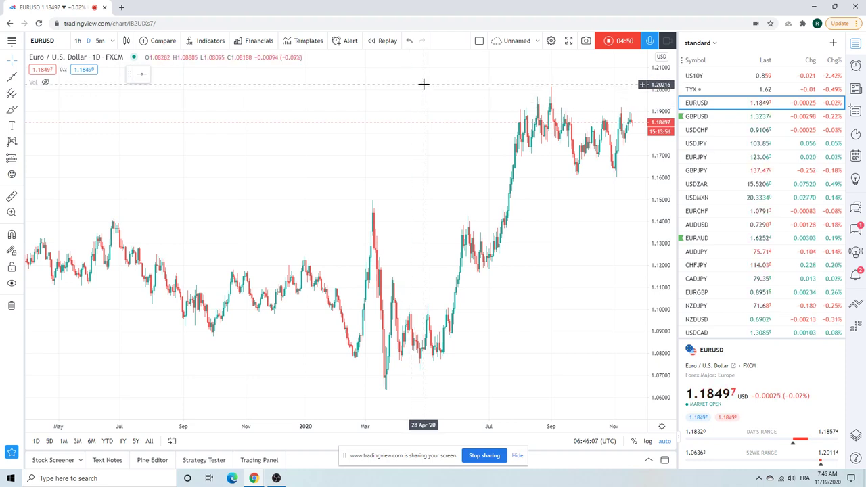
Step: Scroll the watchlist down toward the futures symbols
scroll(414, 125, "down", 2)
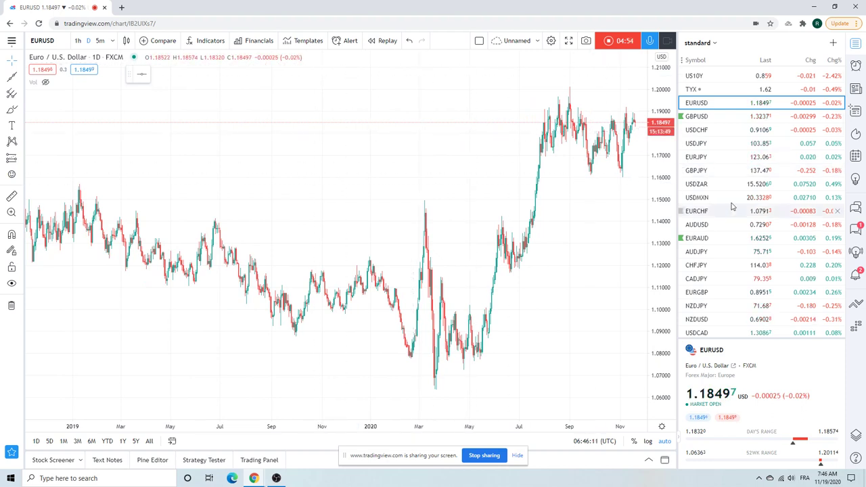
scroll(737, 203, "down", 2)
scroll(738, 202, "down", 1)
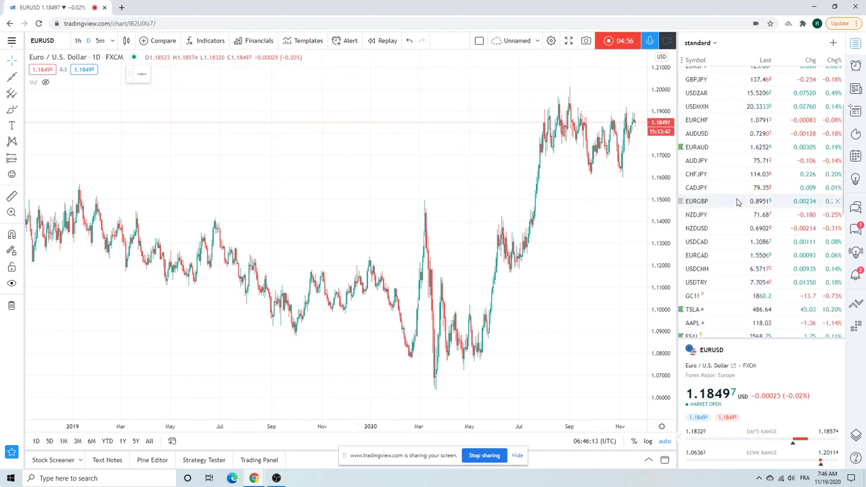
scroll(737, 202, "down", 2)
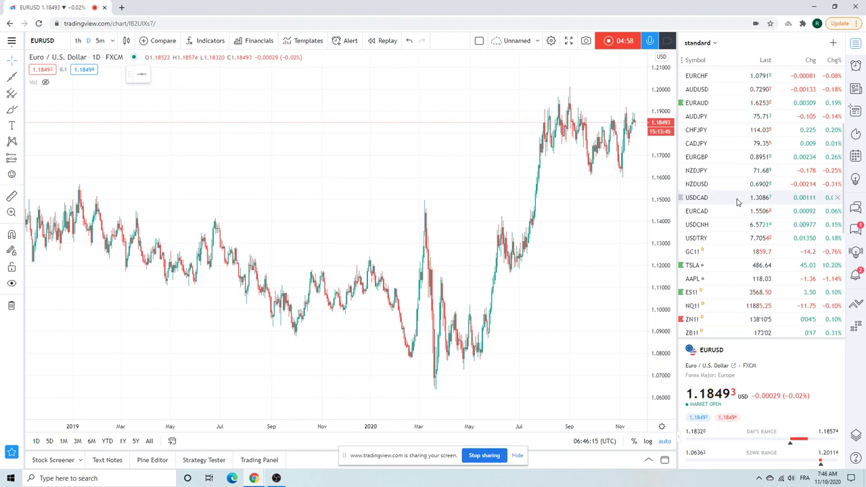
scroll(737, 202, "down", 2)
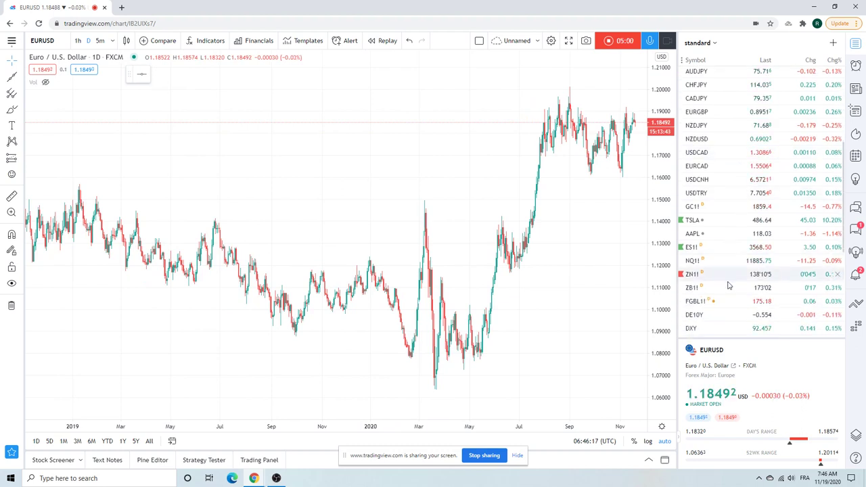
Step: Load ZB1! T-Bond Futures daily and zoom into May to November 2020
left_click(694, 290)
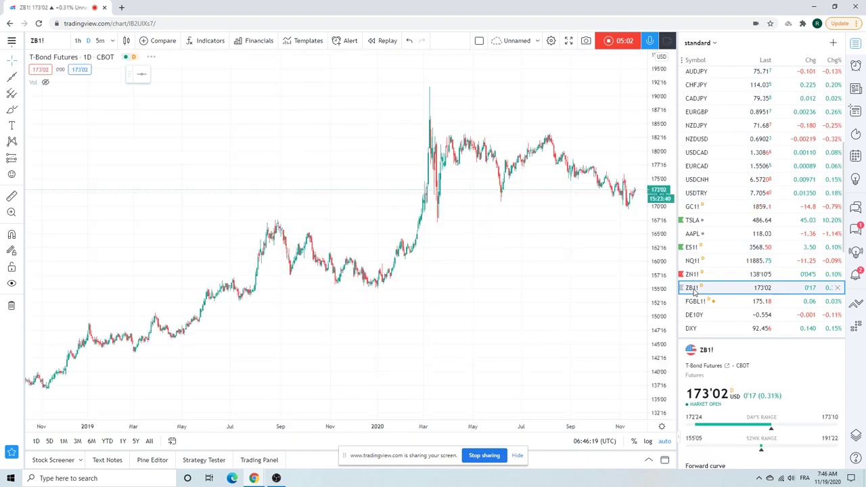
scroll(471, 287, "up", 3)
scroll(471, 286, "up", 2)
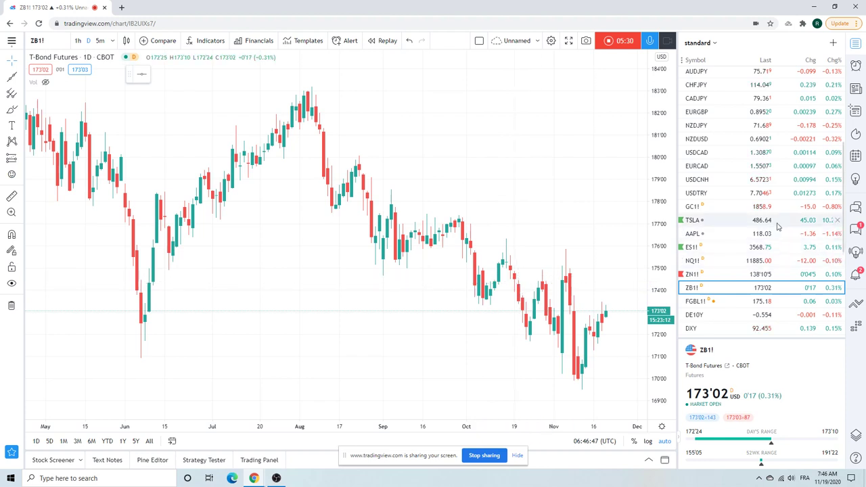
scroll(778, 228, "down", 1)
scroll(777, 227, "down", 1)
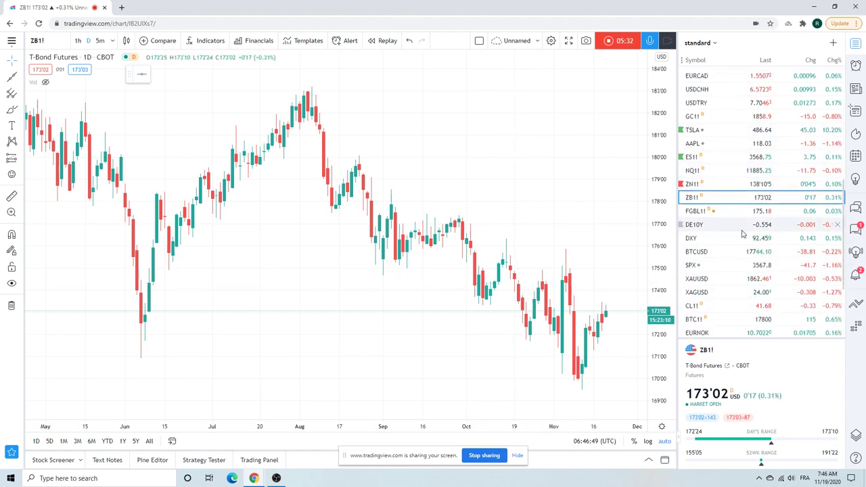
Step: Load the Coinbase BTCUSD daily chart, then scroll up and down the watchlist
left_click(707, 252)
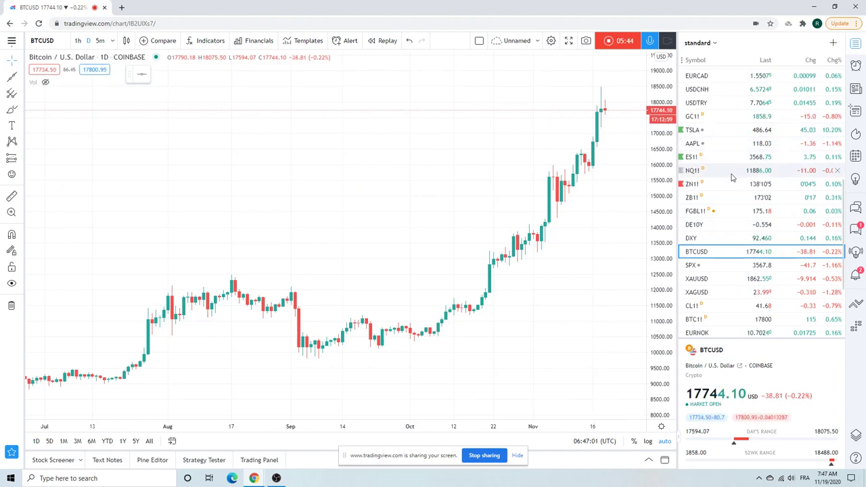
scroll(732, 178, "down", 1)
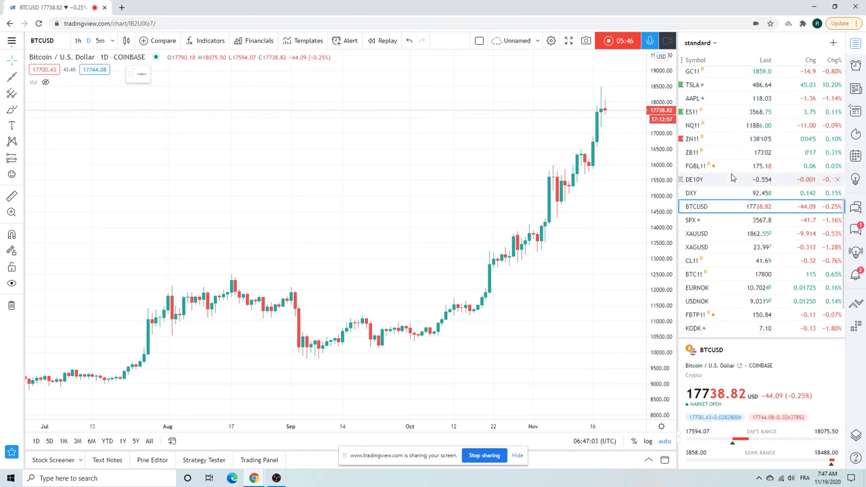
scroll(731, 178, "up", 2)
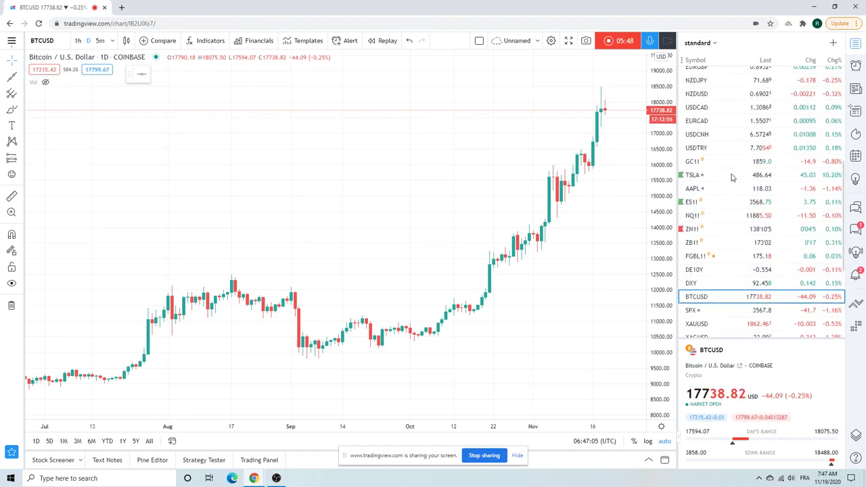
scroll(731, 177, "up", 2)
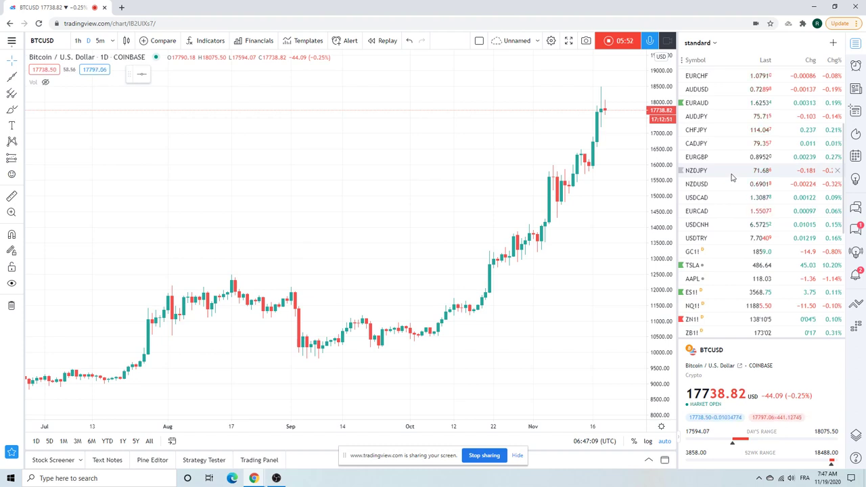
scroll(732, 177, "up", 2)
scroll(732, 177, "up", 1)
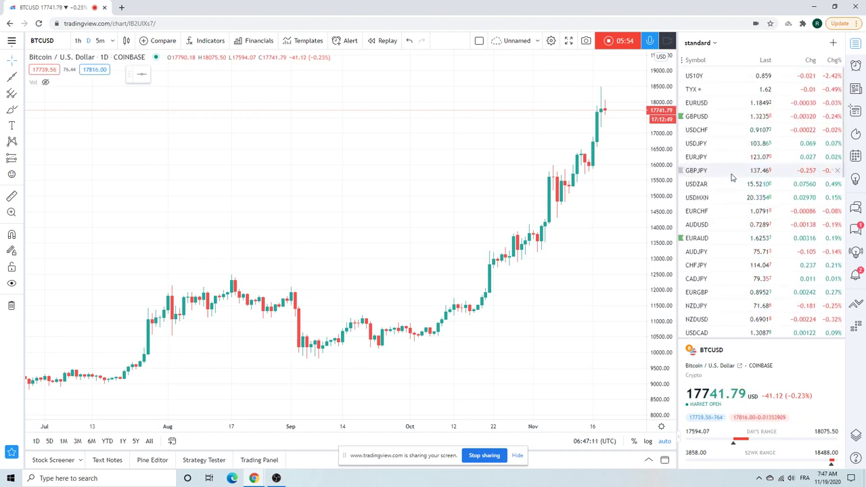
scroll(731, 177, "down", 2)
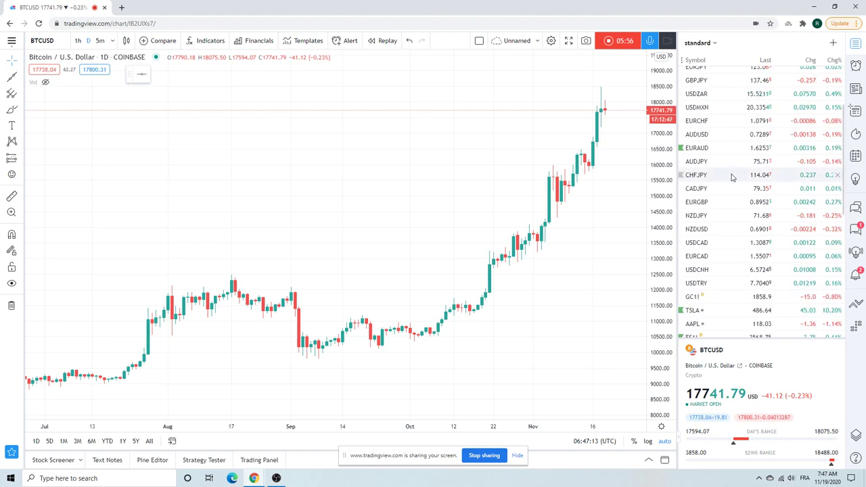
scroll(732, 178, "up", 2)
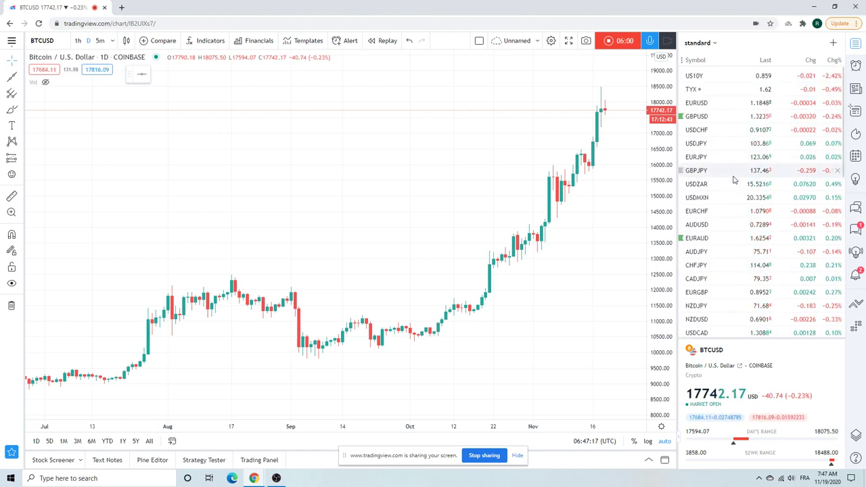
scroll(733, 179, "down", 1)
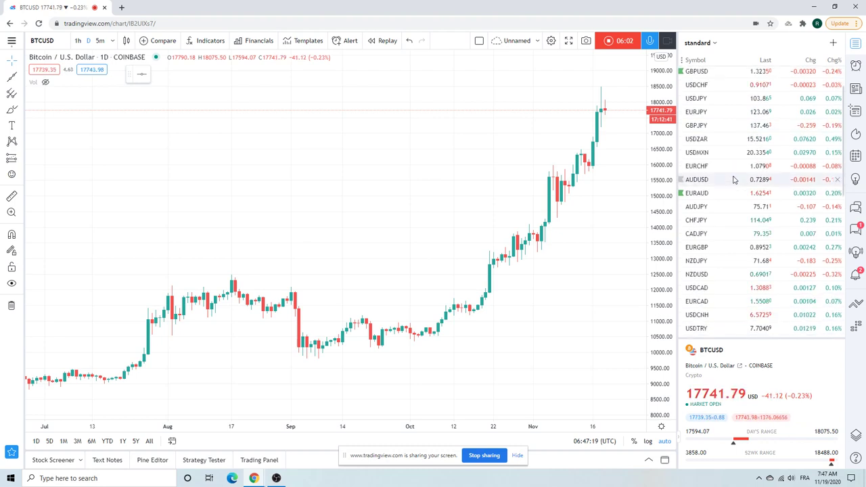